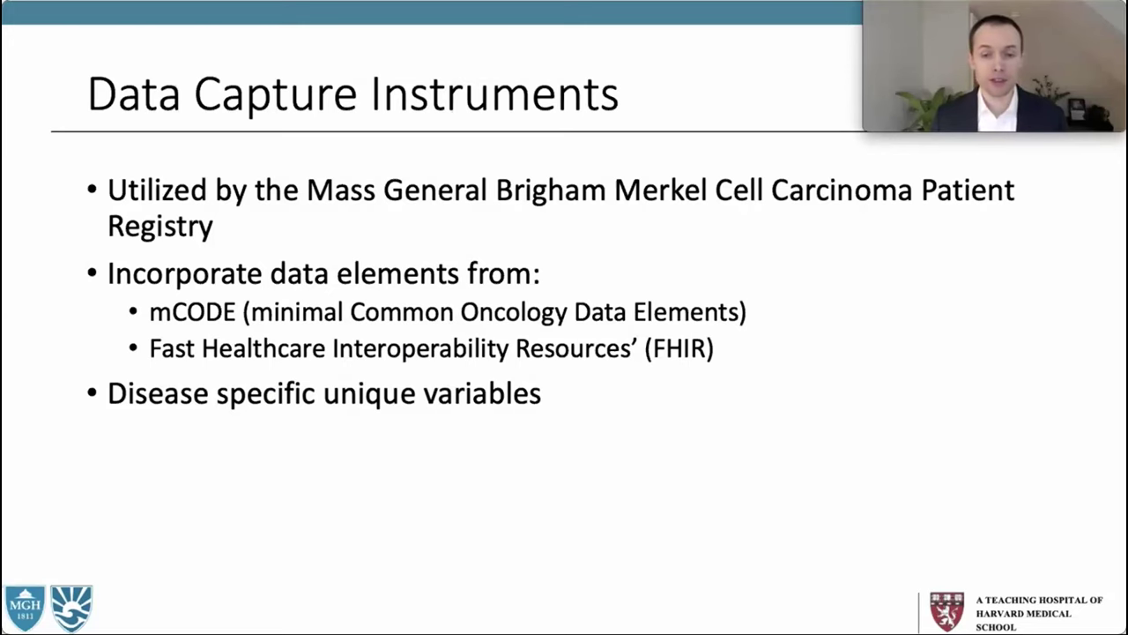
pyautogui.press('Right')
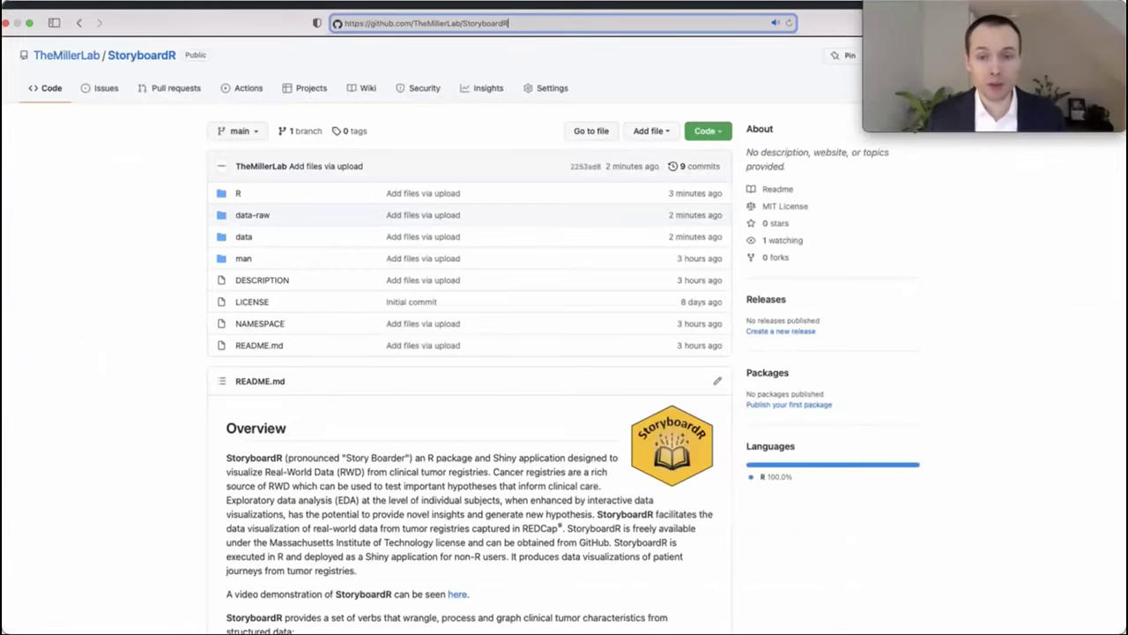
# - Open the repository's data-raw folder, and upload the data dictionary file to the StoryboardR project in REDCap
pyautogui.click(248, 217)
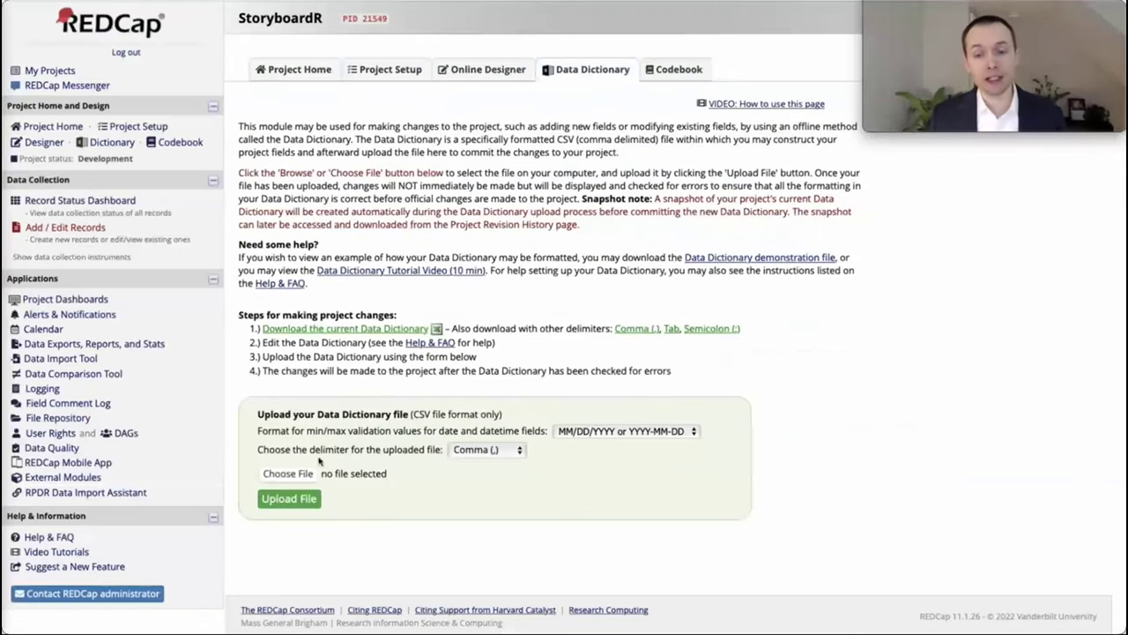
pyautogui.click(288, 499)
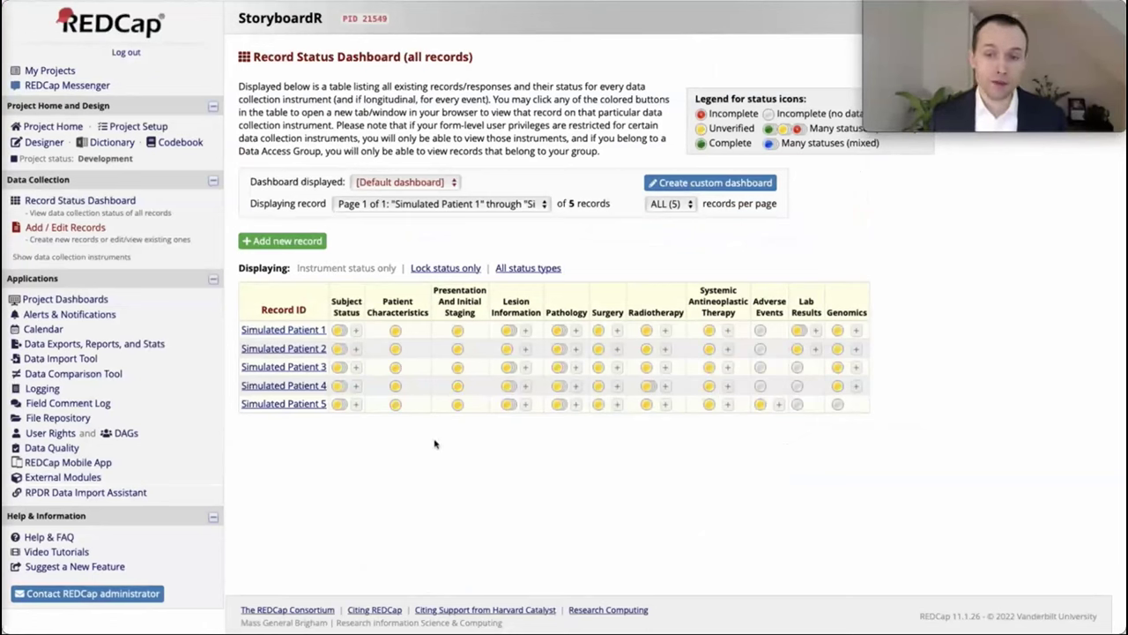
# - Open the record Simulated Patient 1 from the record status dashboard and review its repeating instruments
pyautogui.click(277, 331)
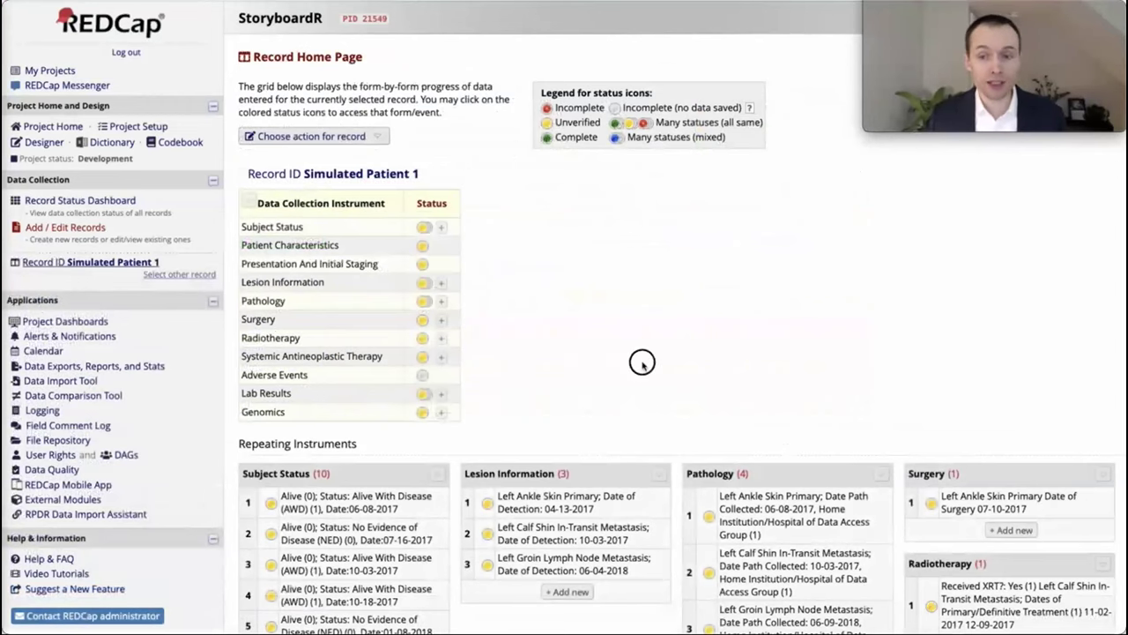
pyautogui.scroll(-8, 642, 361)
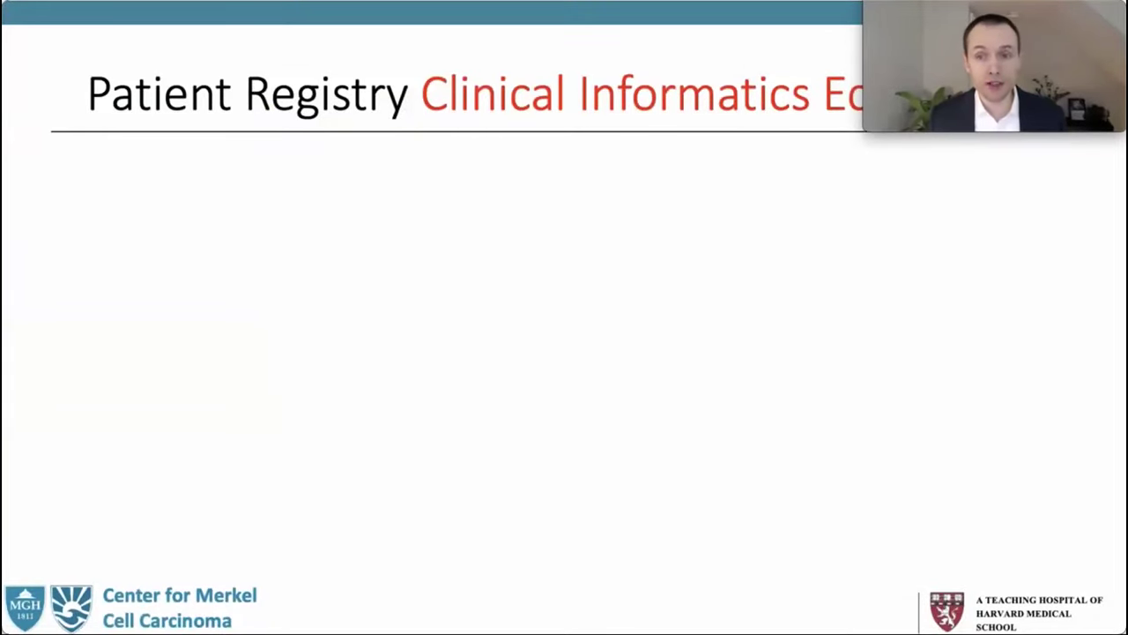
pyautogui.press('Right')
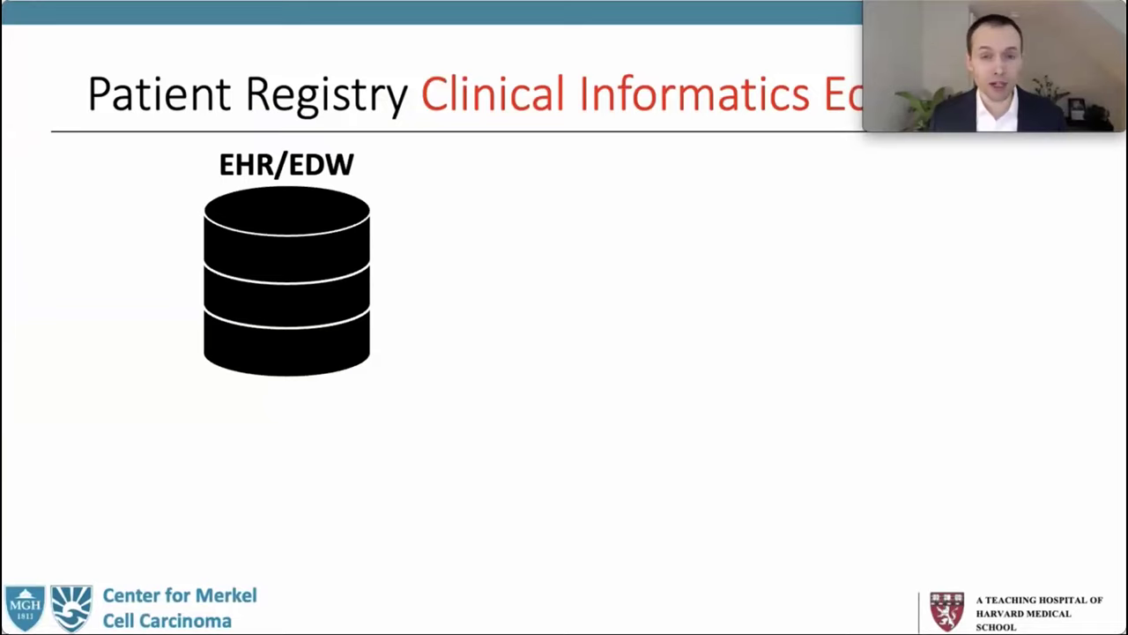
pyautogui.press('Right')
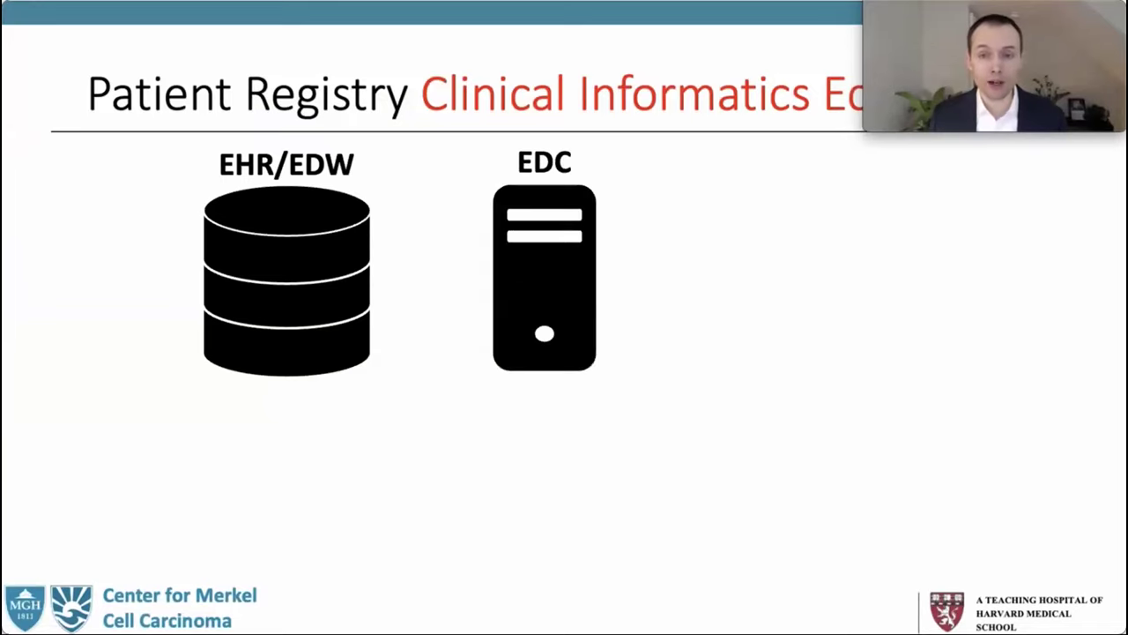
pyautogui.press('Right')
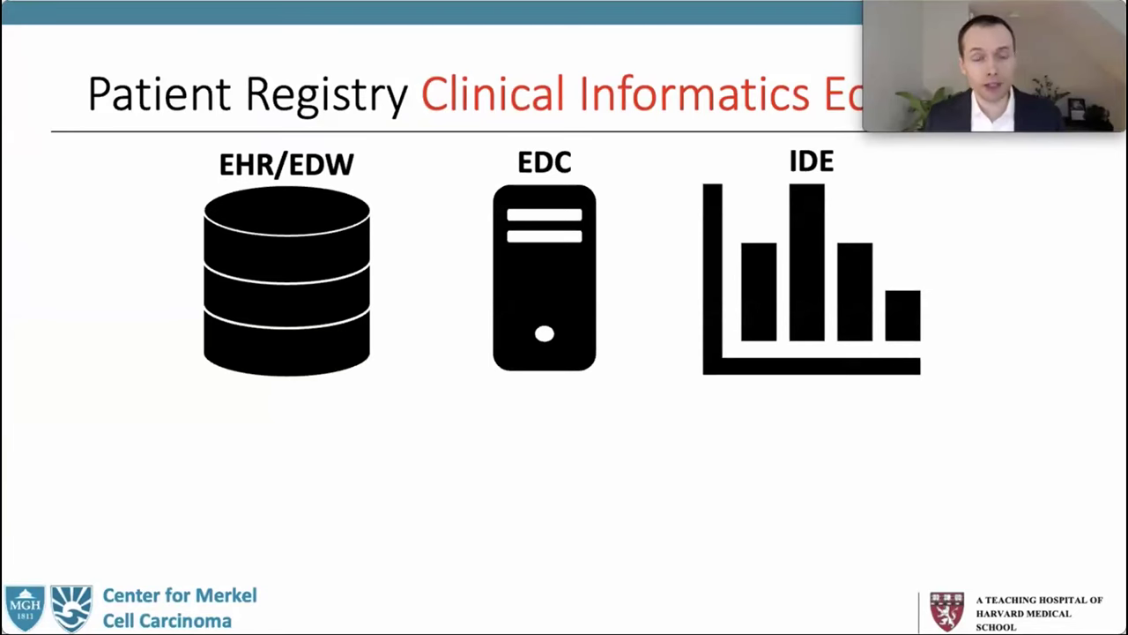
pyautogui.press('Right')
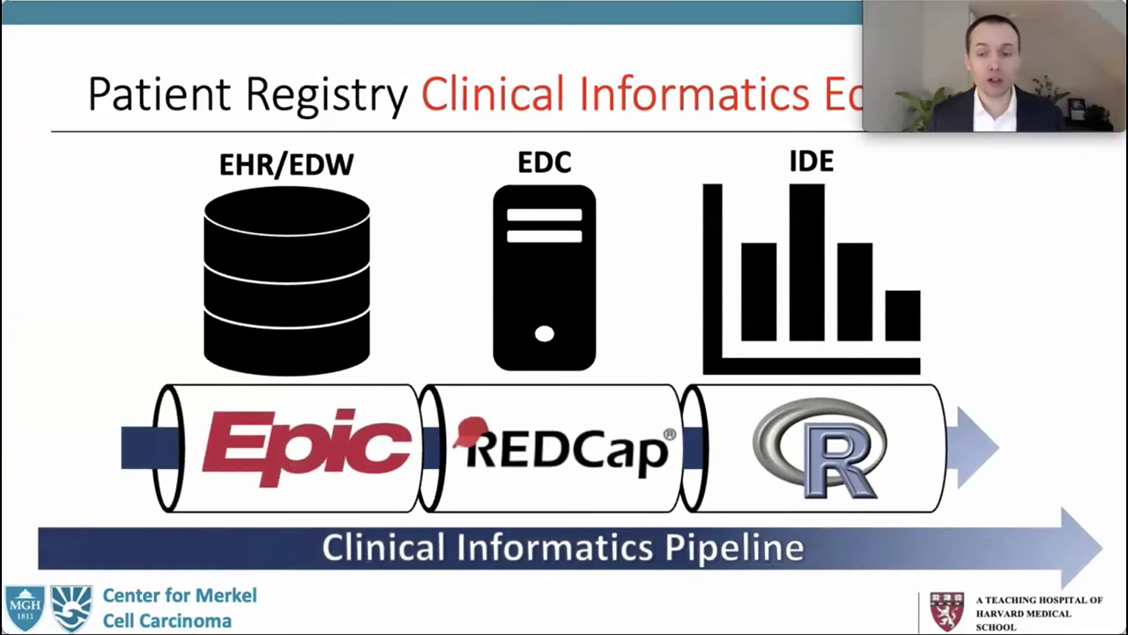
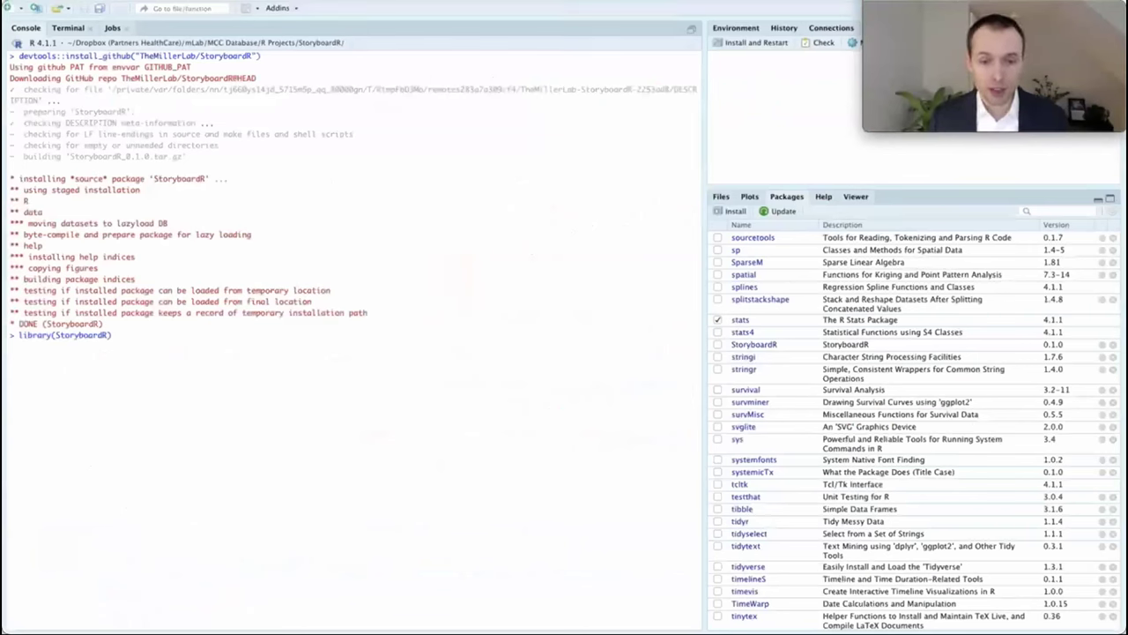
# - In RStudio, load the StoryboardR library and assign StoryboardR::storyboard_dataset to dt
pyautogui.press('Return')
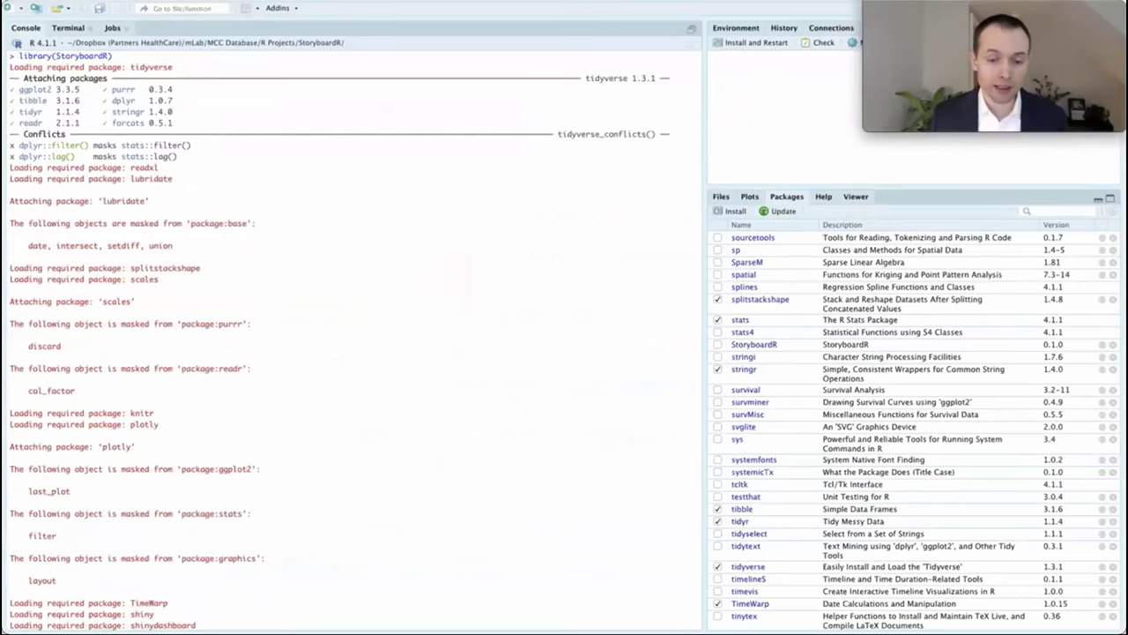
pyautogui.write('dt <- StoryboardR::storyboard_dataset')
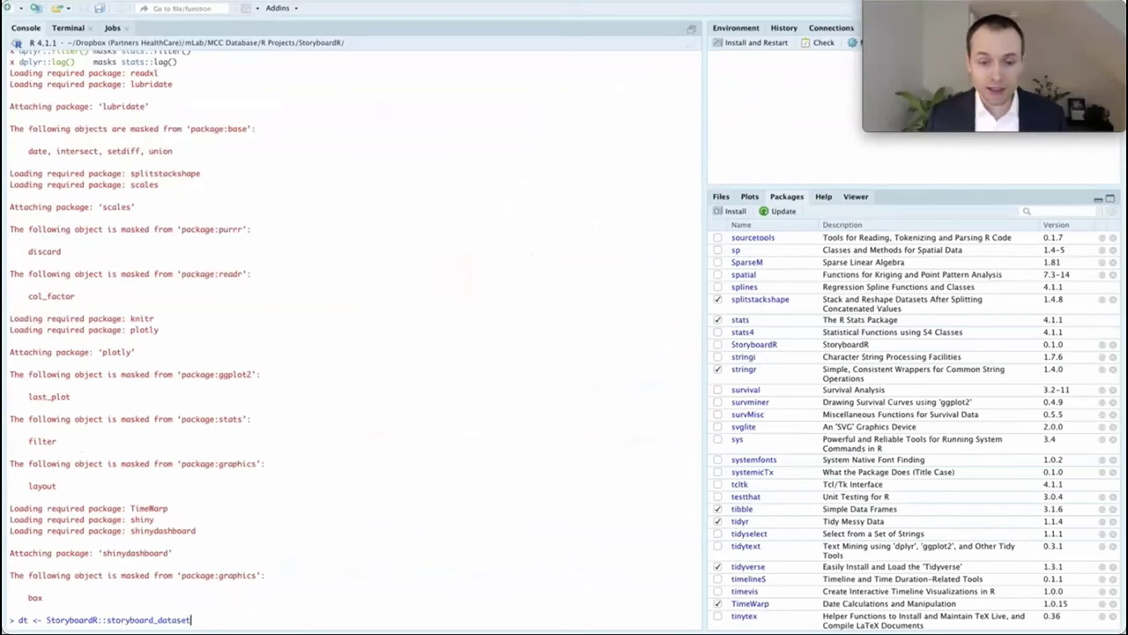
pyautogui.press('Return')
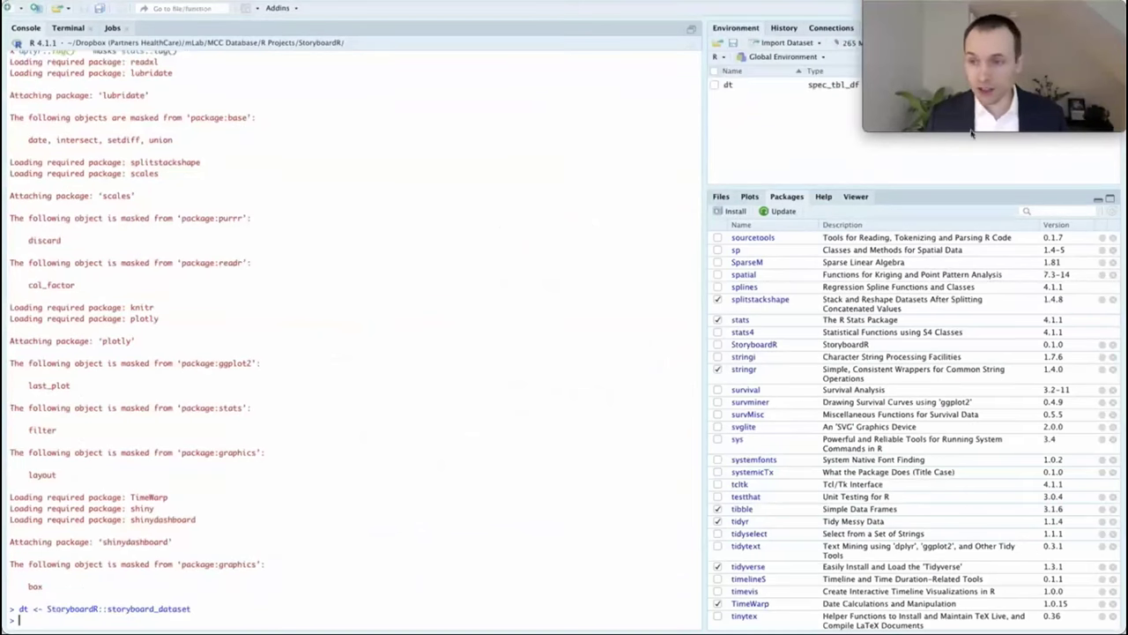
# - View the dt dataset as a table, look through its rows, and return to the full-size console
pyautogui.click(827, 85)
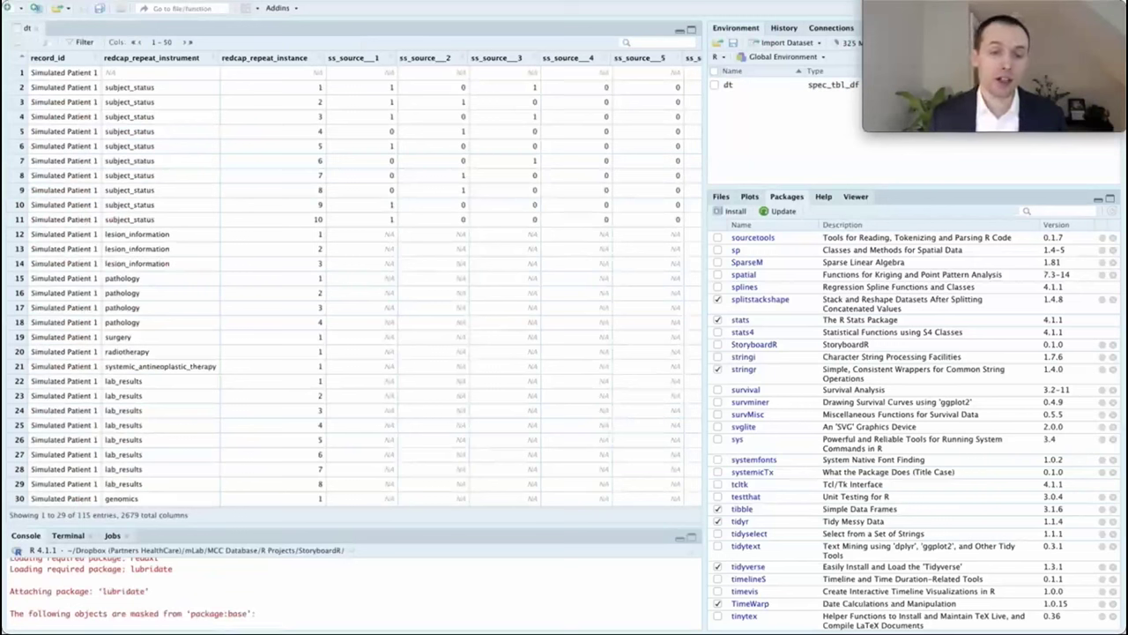
pyautogui.scroll(-10, 97, 499)
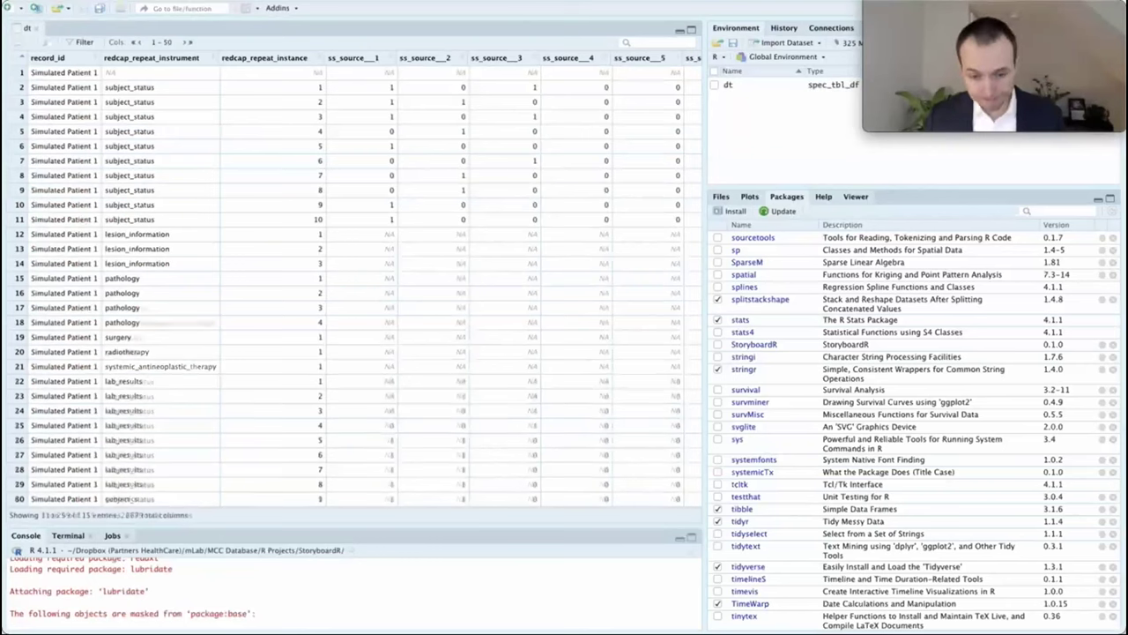
pyautogui.hotkey('ctrl', 'shift', '2')
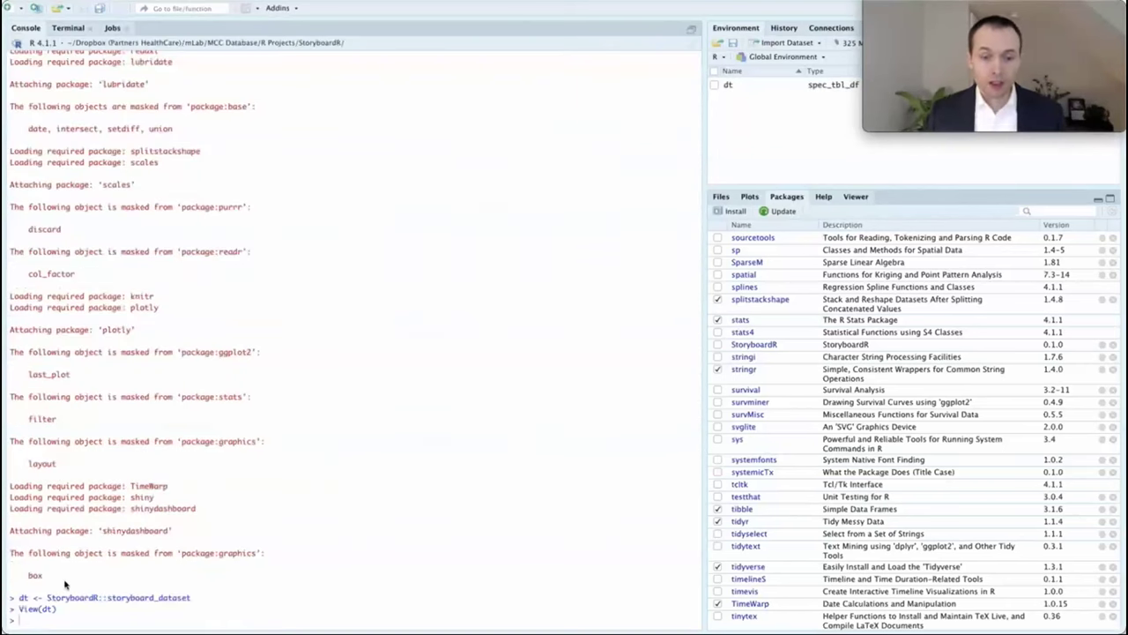
# - Launch the Shiny application by running StoryboardR::launch_StoryboardR(Data = dt)
pyautogui.write('StoryboardR::launch_StoryboardR()')
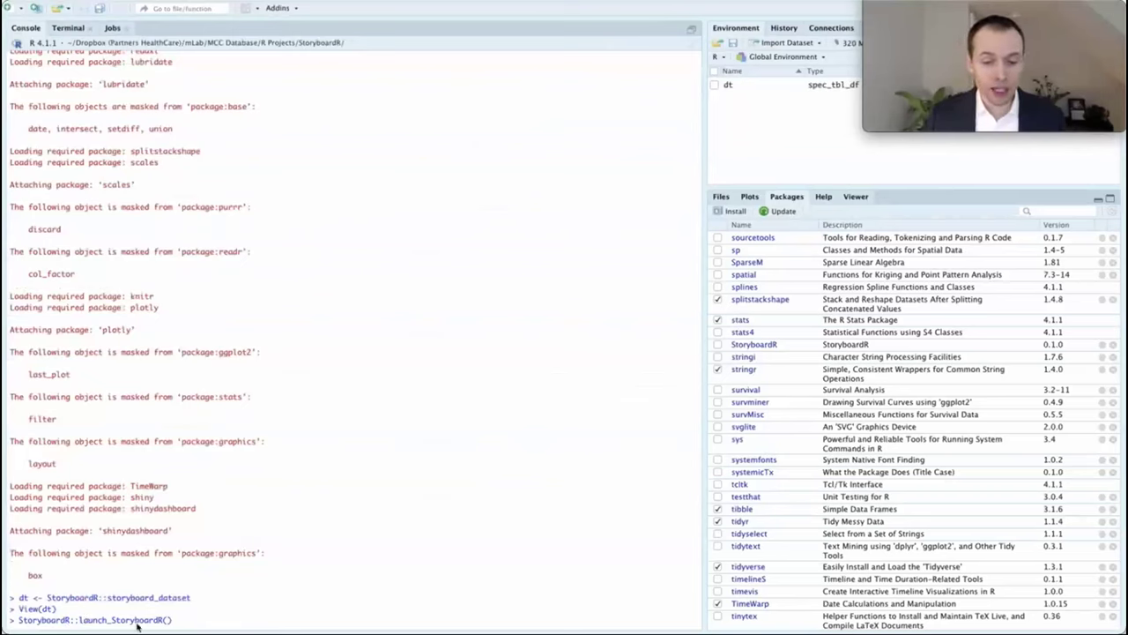
pyautogui.press('Left')
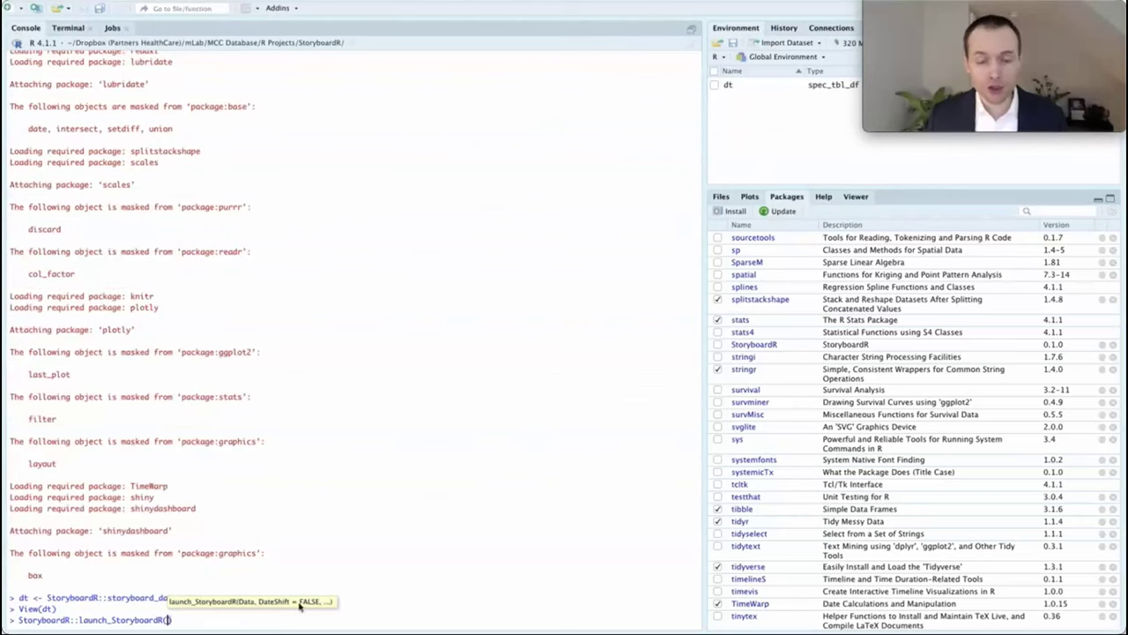
pyautogui.click(164, 620)
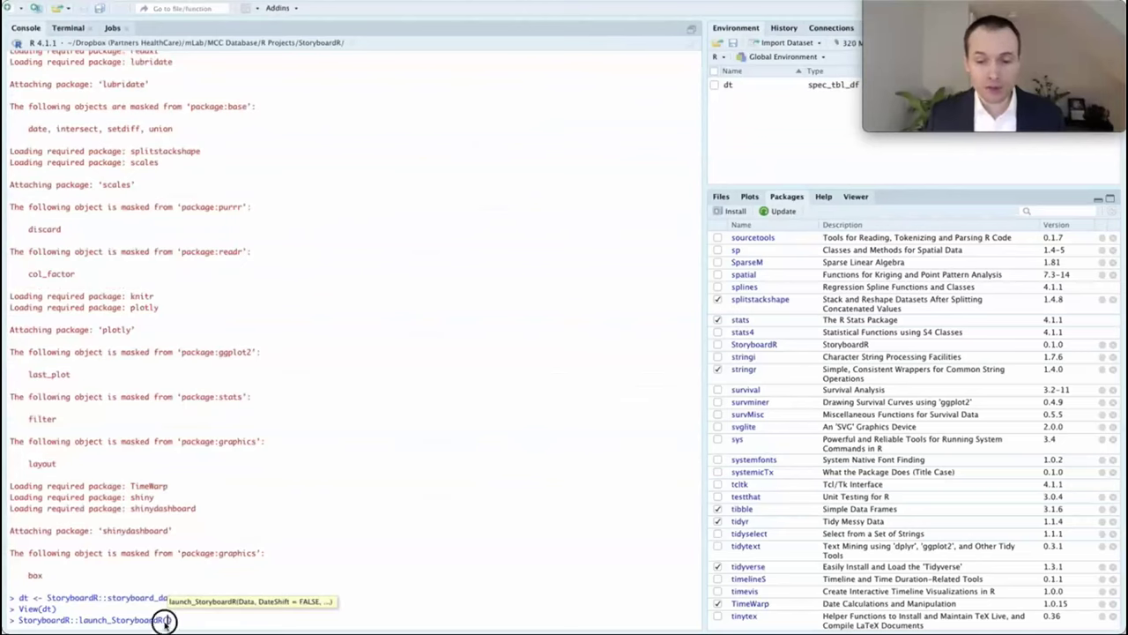
pyautogui.write('Data = dt')
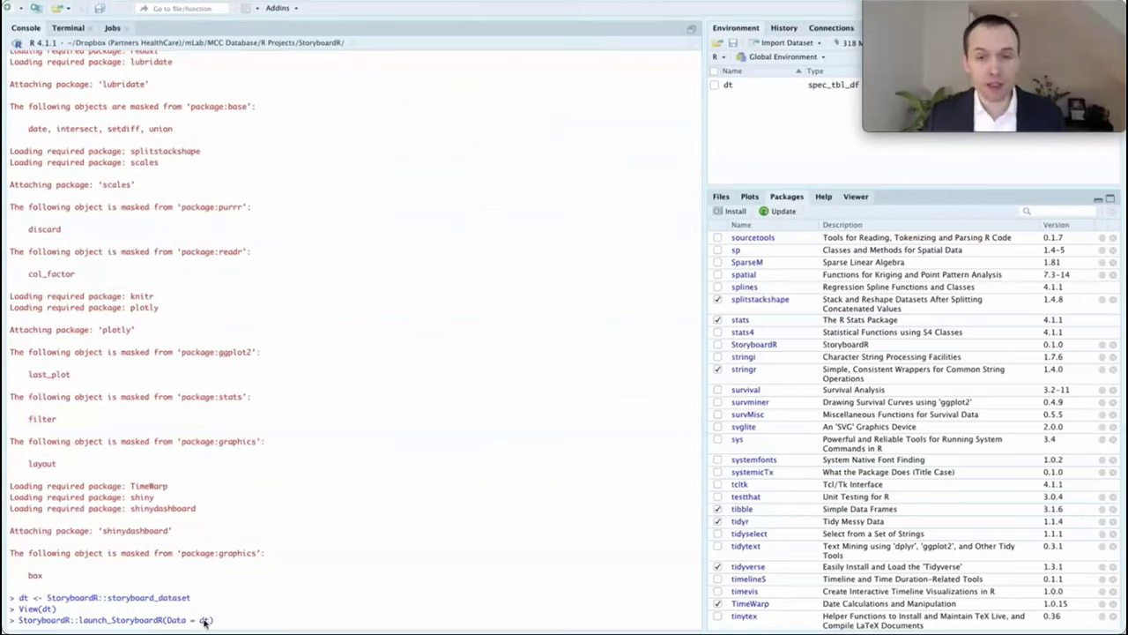
pyautogui.press('Return')
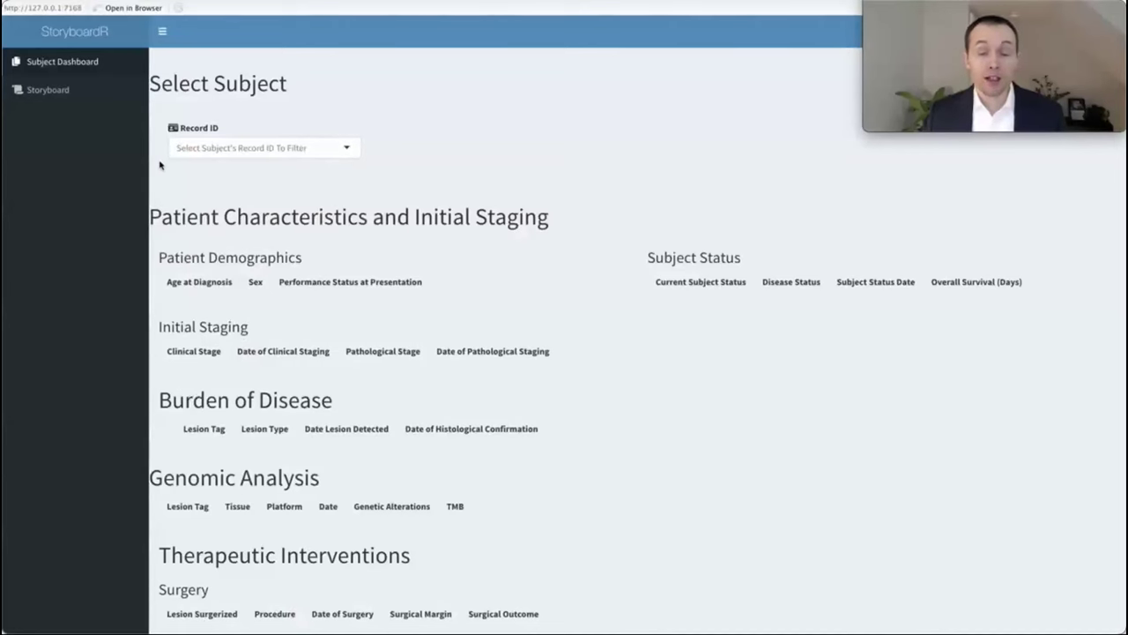
# - Open the StoryboardR app in the browser and select the record Simulated Patient 1 to review its subject dashboard
pyautogui.click(126, 8)
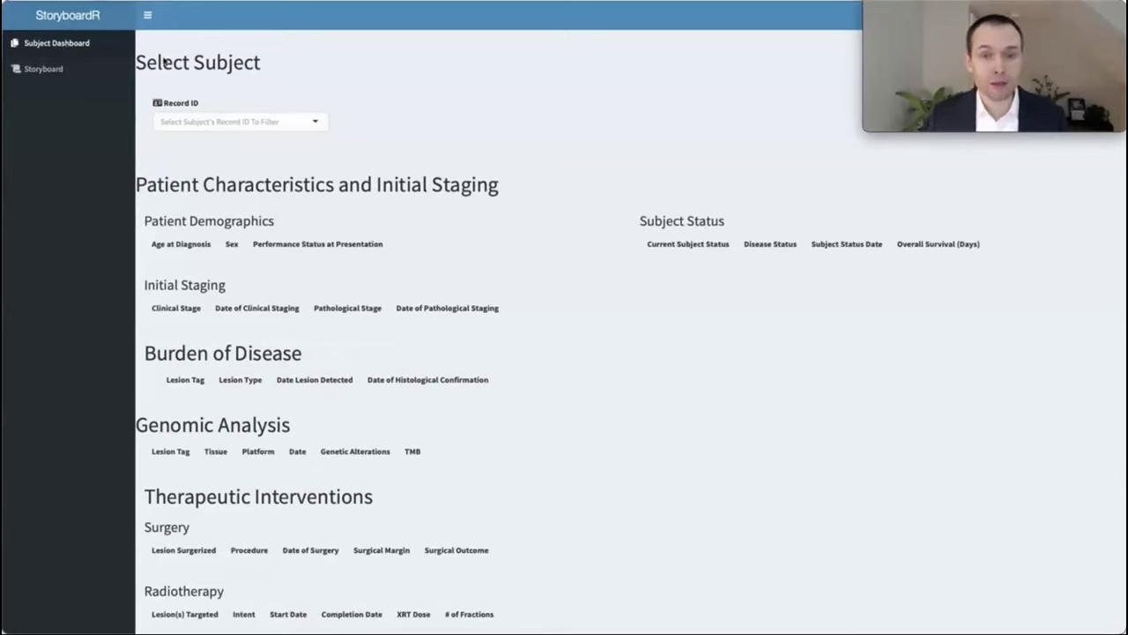
pyautogui.click(237, 123)
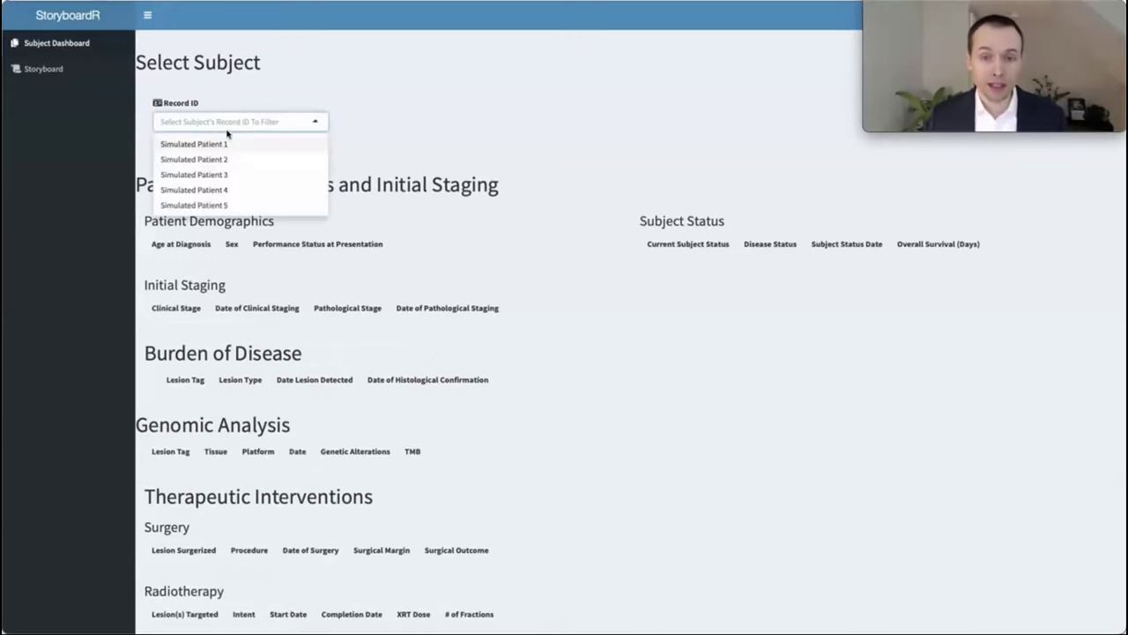
pyautogui.click(209, 146)
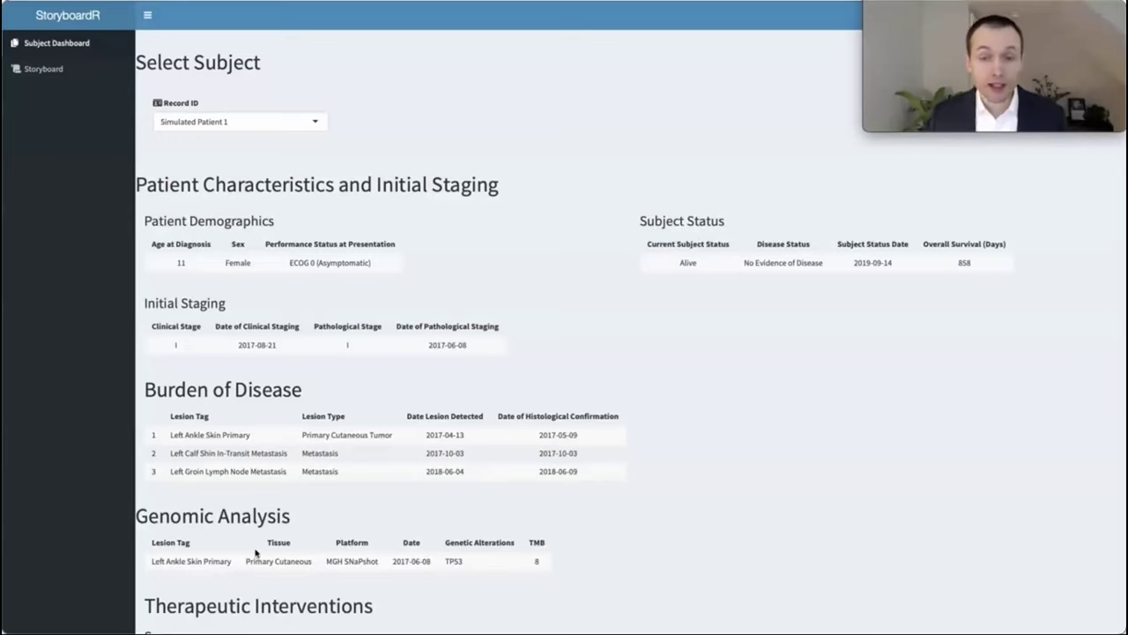
pyautogui.scroll(-2, 261, 553)
pyautogui.scroll(-1, 261, 553)
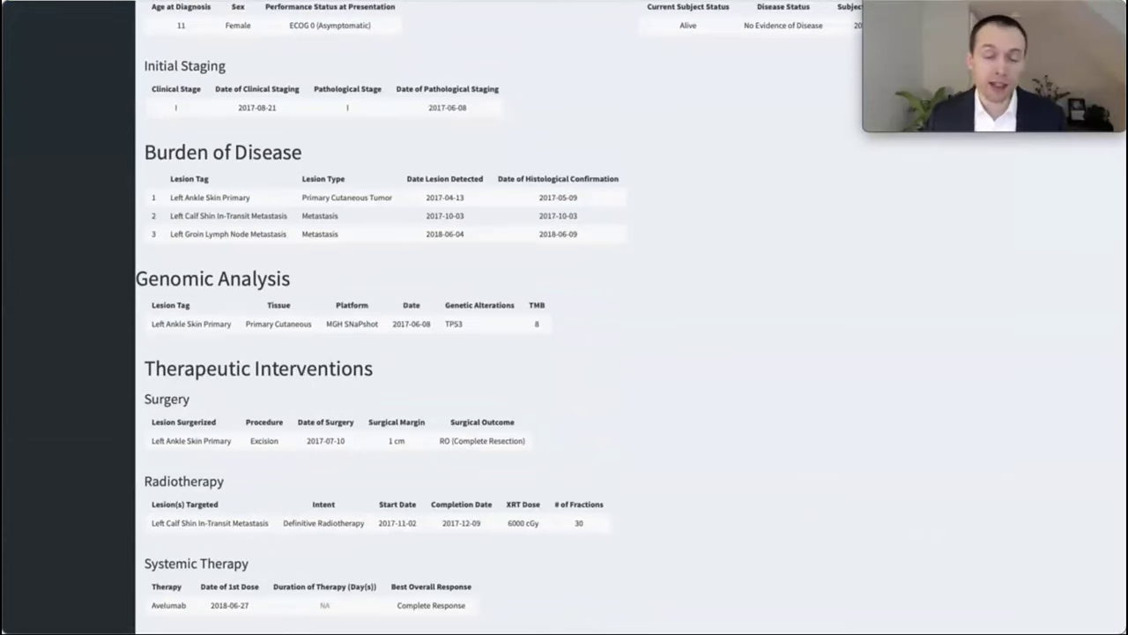
pyautogui.scroll(3, 500, 317)
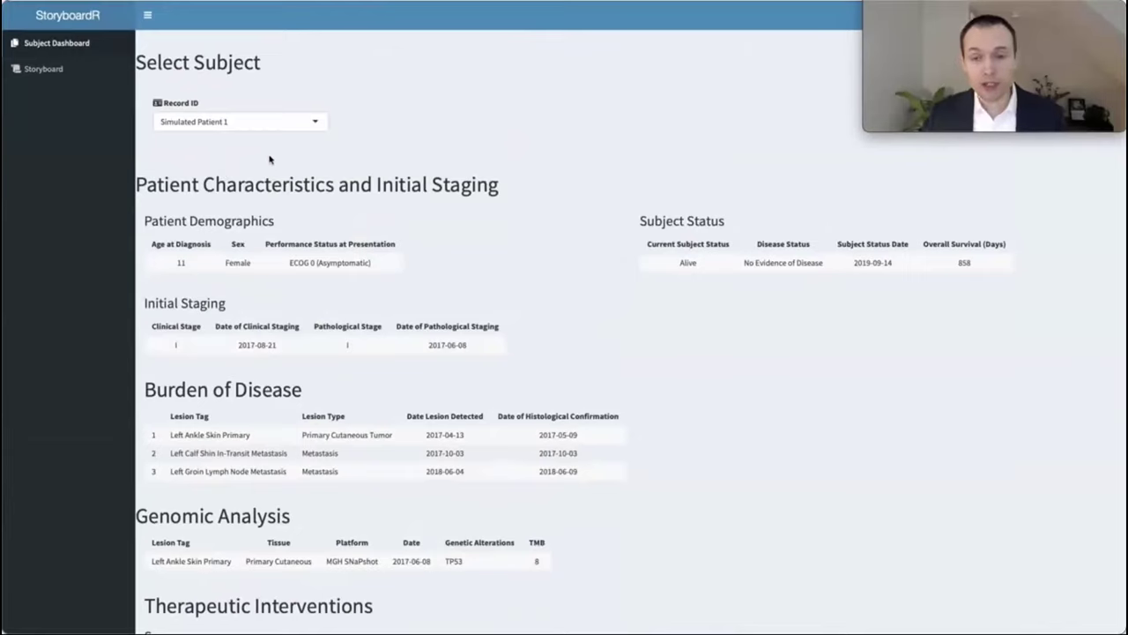
# - Open the patient storyboard and examine the details of its diagnosis, genomics, surgery, metastasis, radiotherapy, Avelumab and disease status events
pyautogui.click(48, 73)
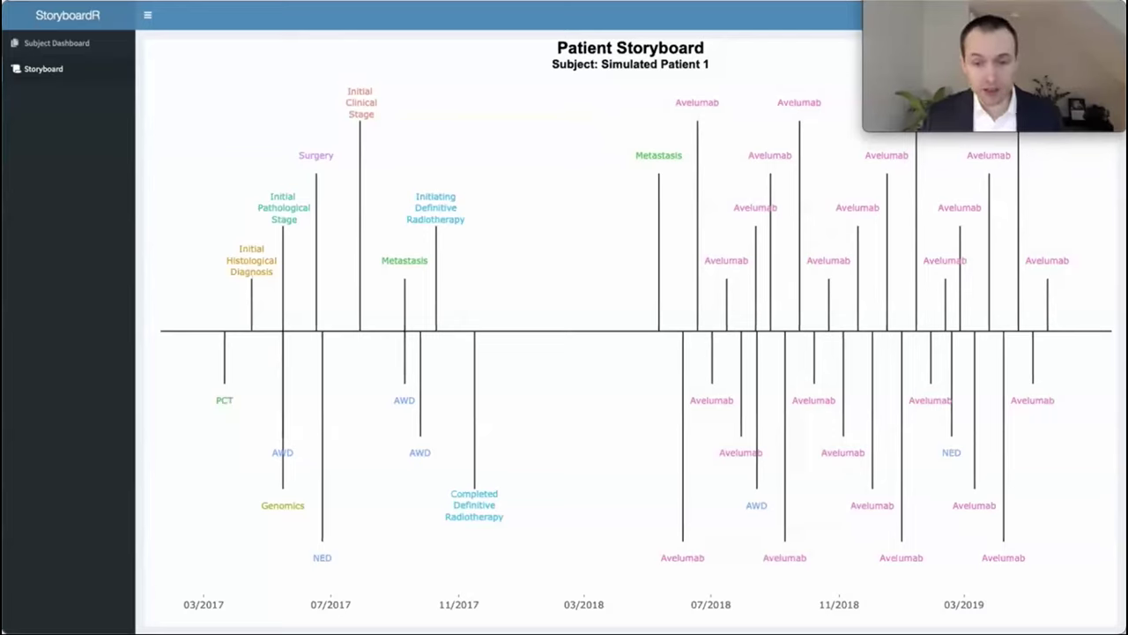
pyautogui.moveTo(224, 399)
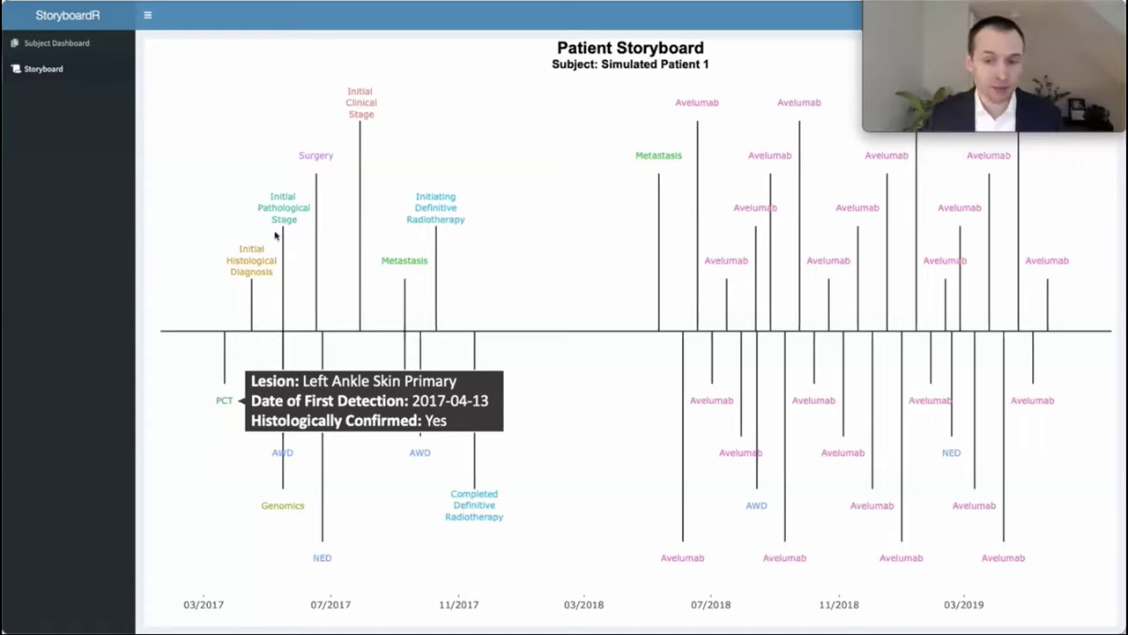
pyautogui.click(253, 261)
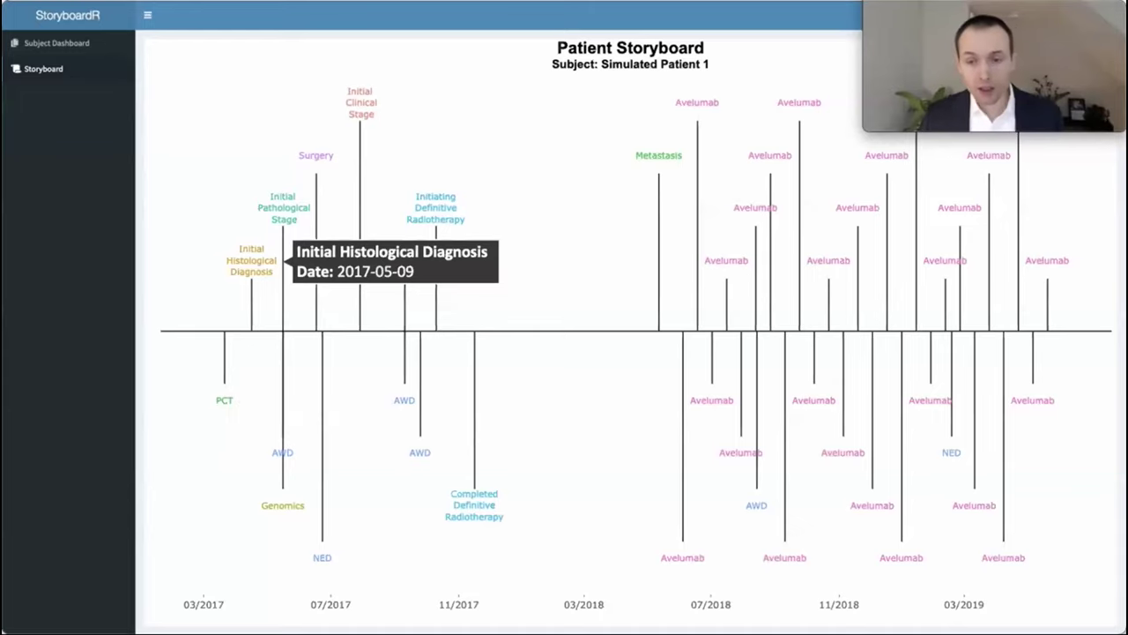
pyautogui.click(281, 509)
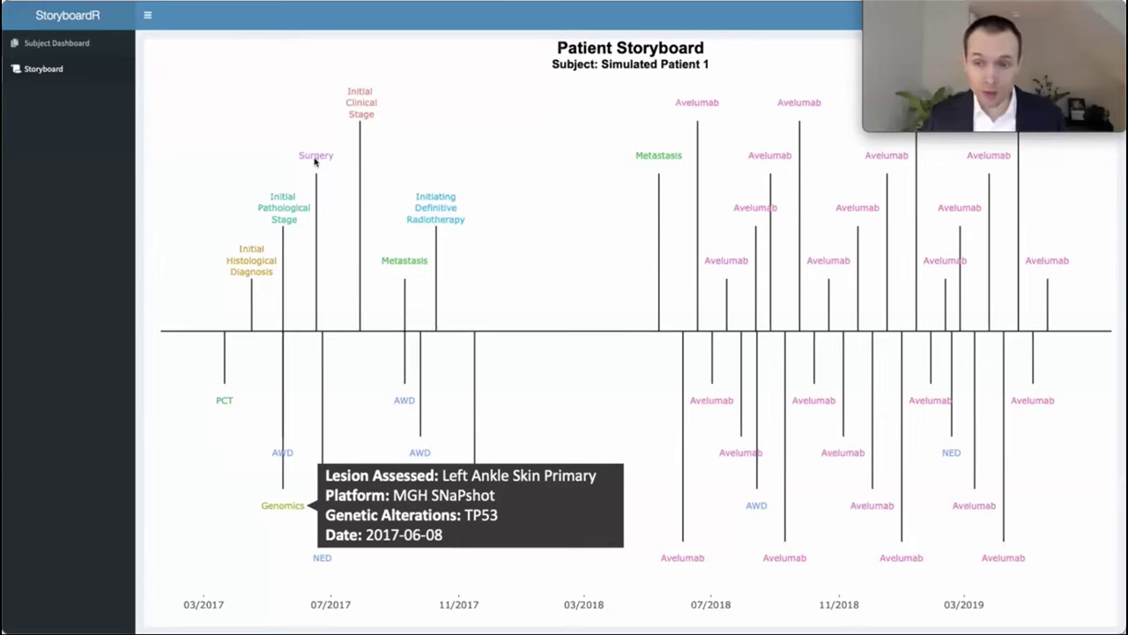
pyautogui.moveTo(314, 160)
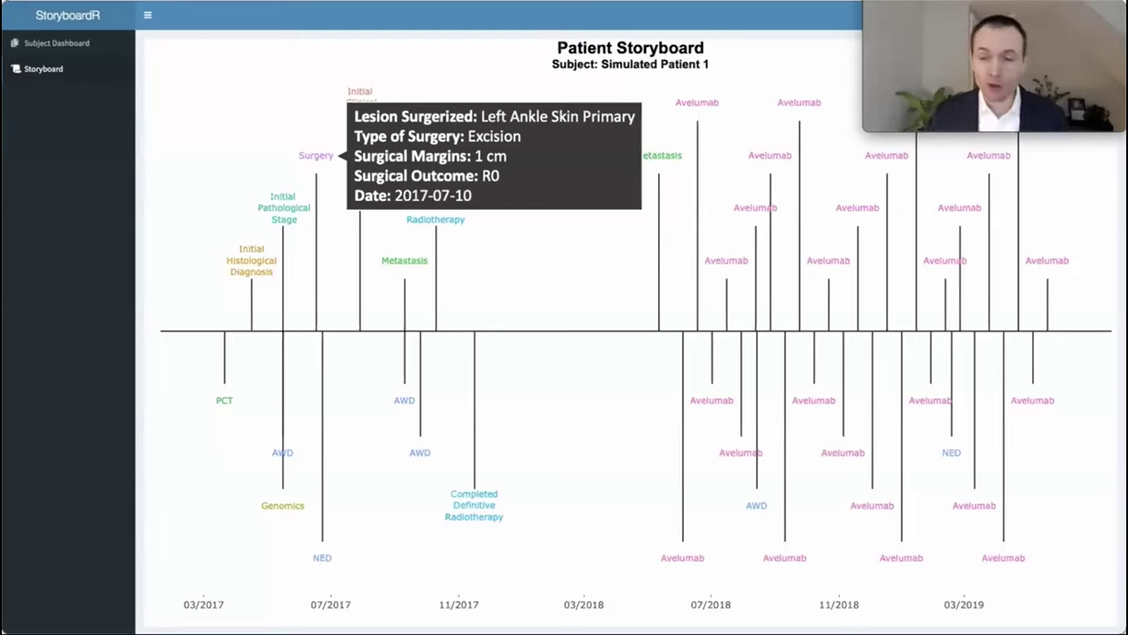
pyautogui.click(406, 266)
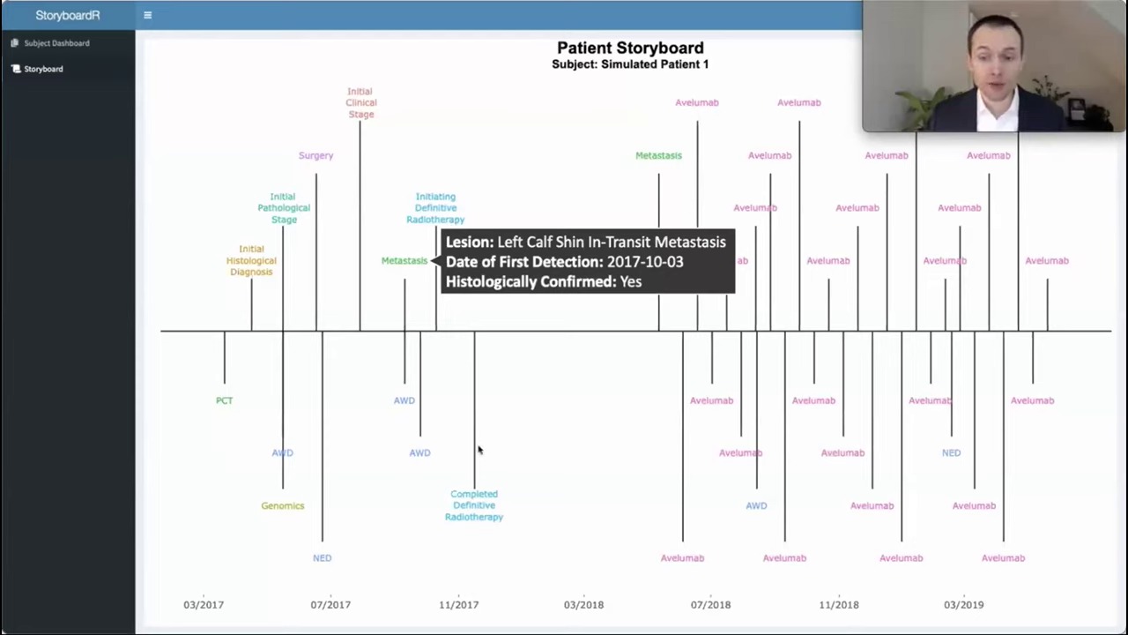
pyautogui.click(473, 519)
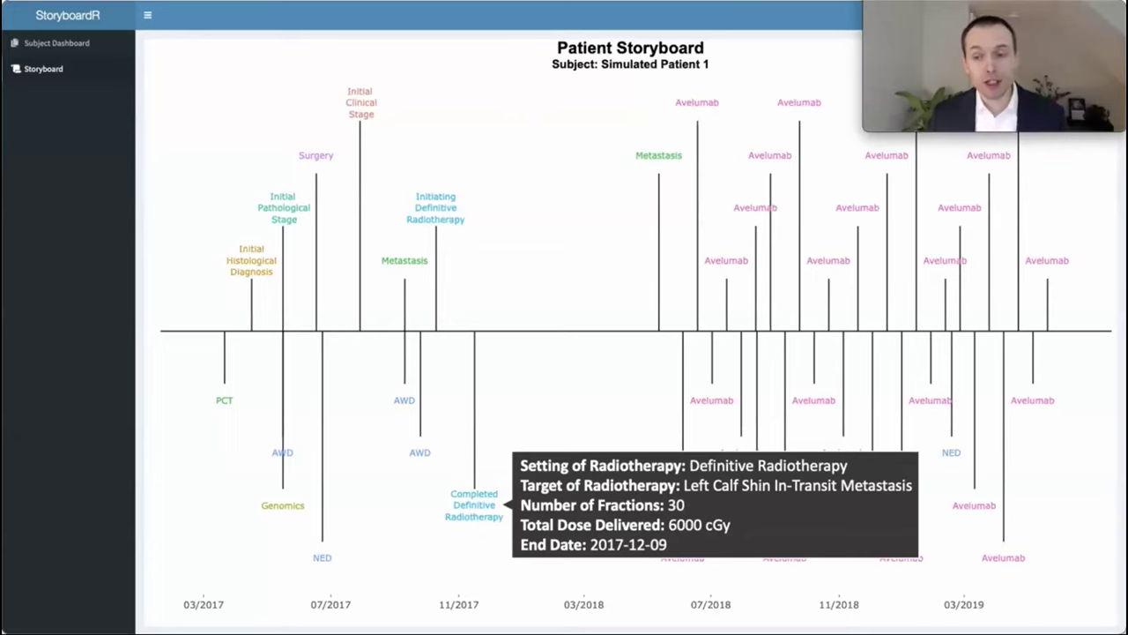
pyautogui.click(656, 156)
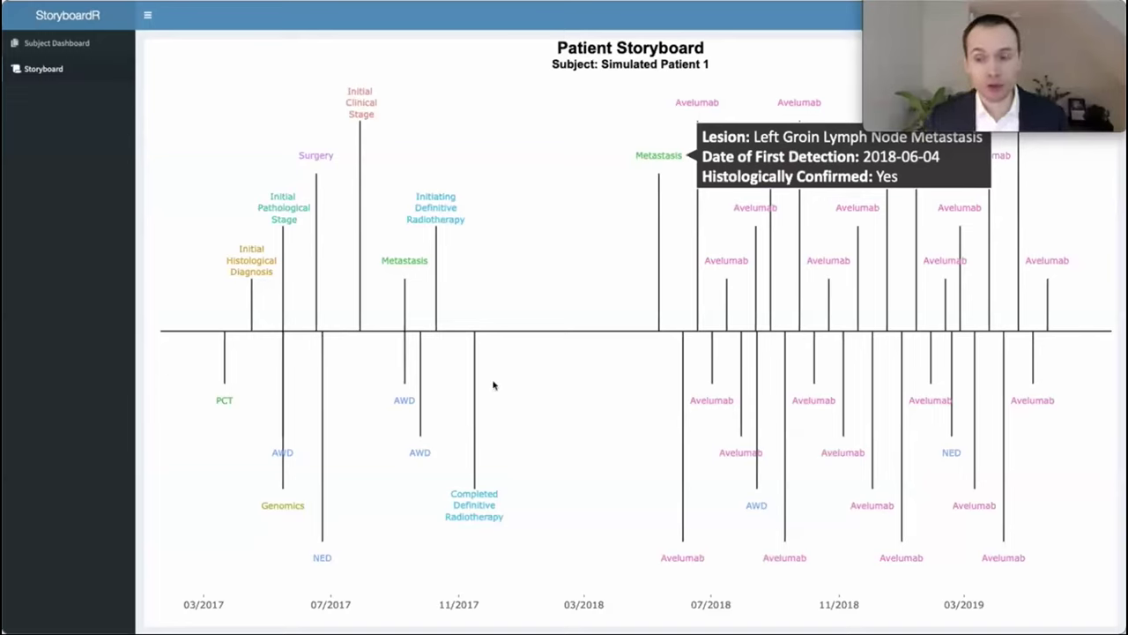
pyautogui.click(682, 560)
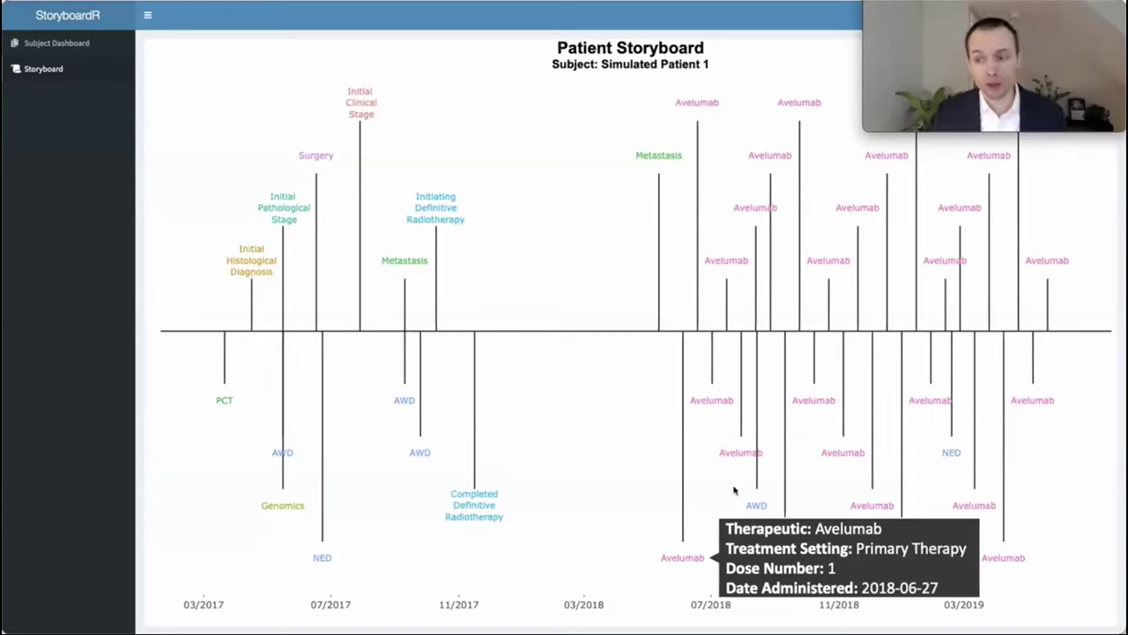
pyautogui.moveTo(951, 455)
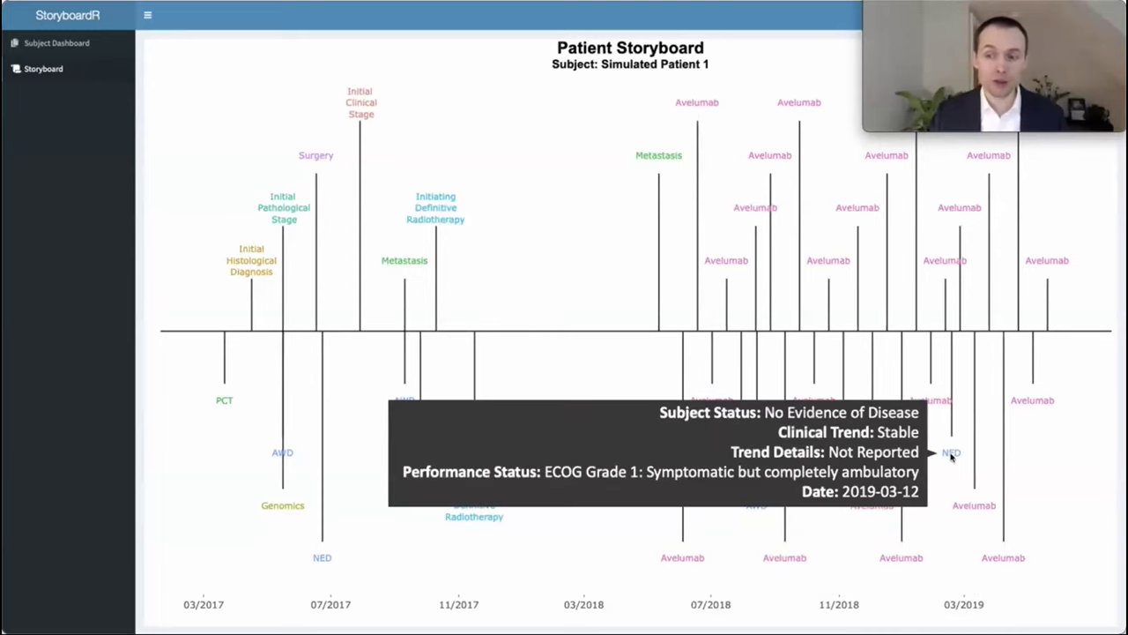